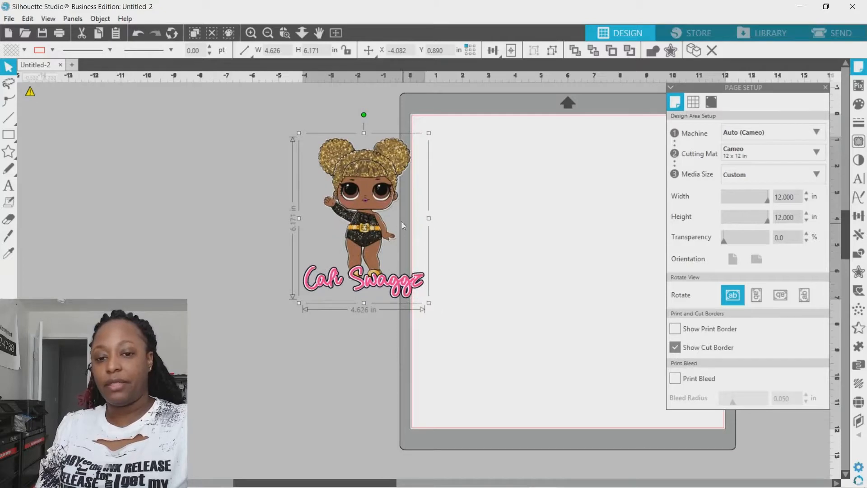
# Move the doll design off the page into the empty workspace beside the cutting mat, keeping its original proportions.
pyautogui.moveTo(401, 221); pyautogui.dragTo(355, 229)
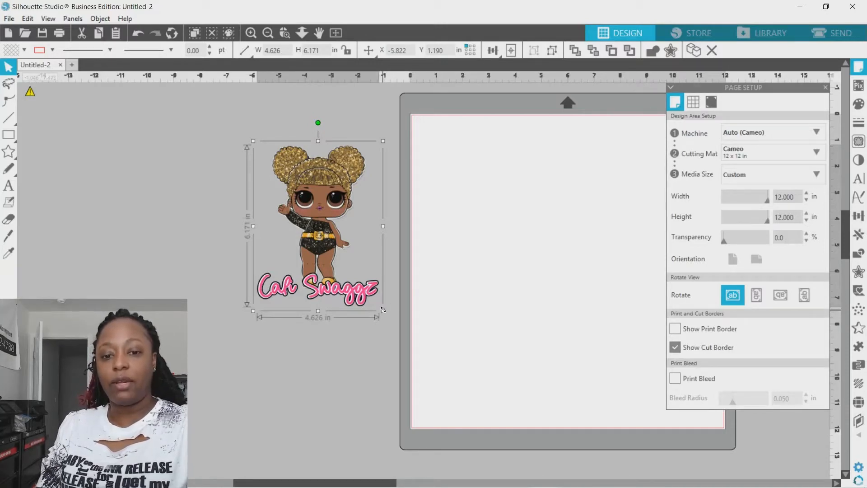
pyautogui.moveTo(385, 230)
pyautogui.mouseDown()
pyautogui.moveTo(410, 232)
pyautogui.moveTo(399, 232)
pyautogui.mouseUp()
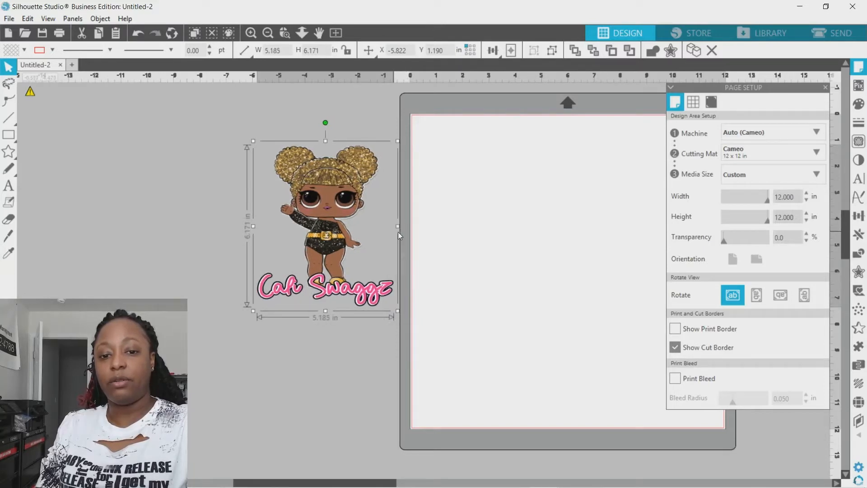
pyautogui.click(138, 33)
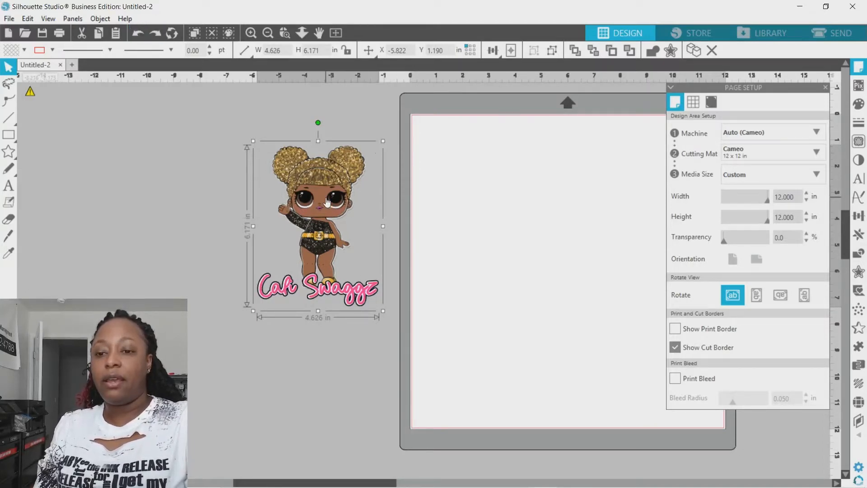
pyautogui.click(340, 37)
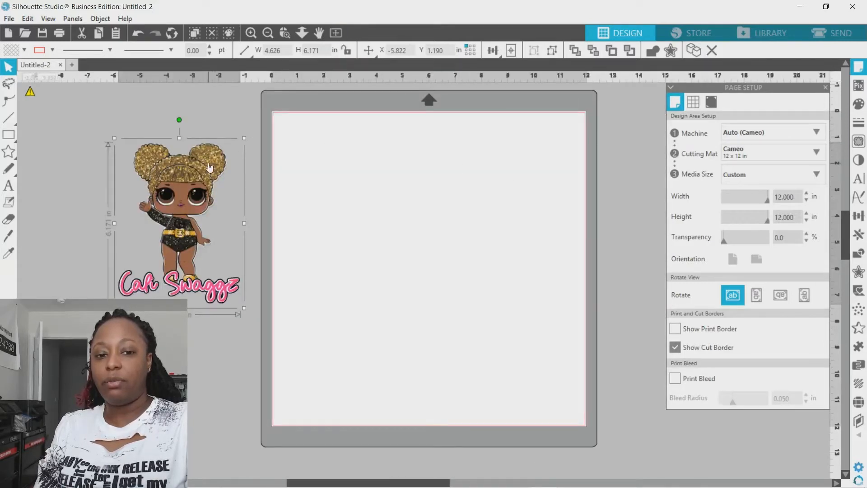
pyautogui.moveTo(209, 168); pyautogui.dragTo(223, 132)
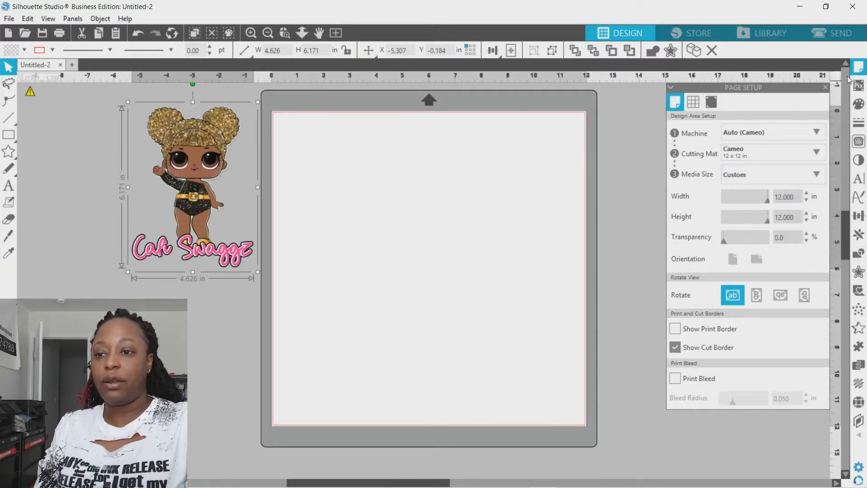
# Turn on registration marks for the page.
pyautogui.click(859, 68)
pyautogui.click(859, 68)
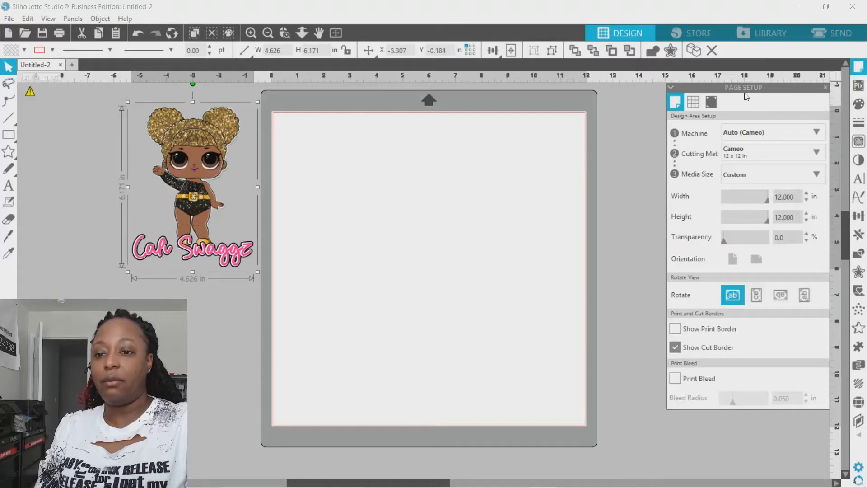
pyautogui.click(711, 103)
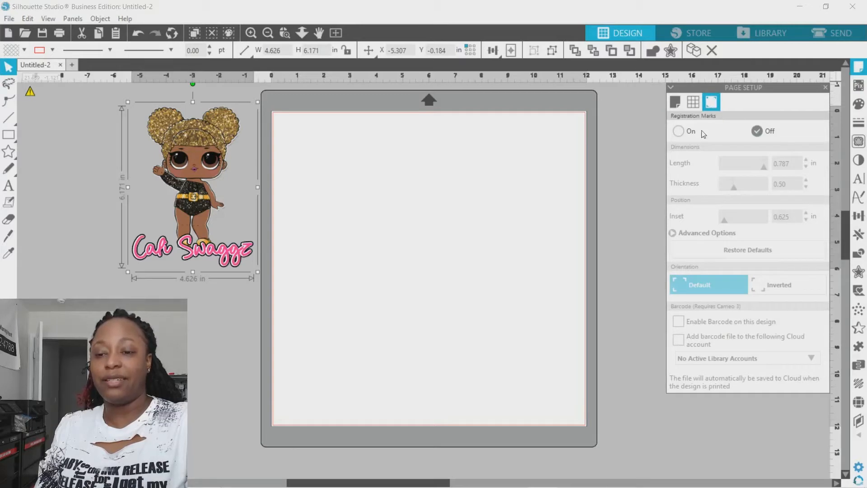
pyautogui.click(679, 132)
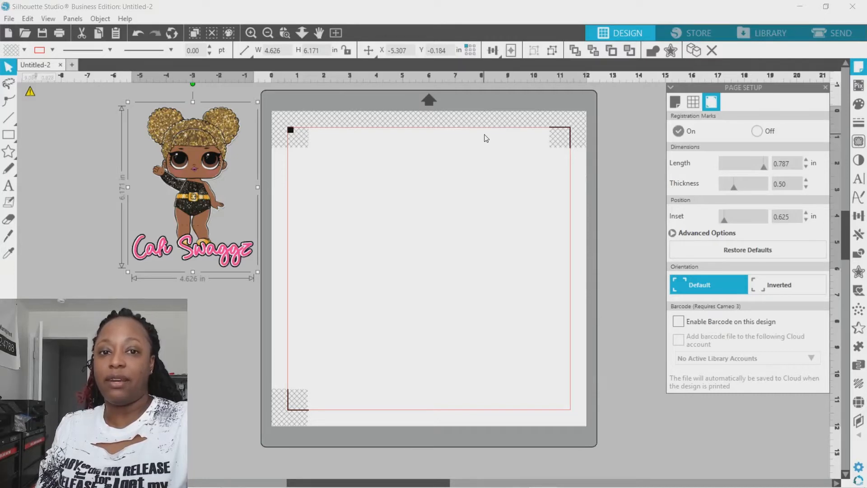
# Set the page's media size to 8.5 in wide and 11 in high.
pyautogui.click(674, 103)
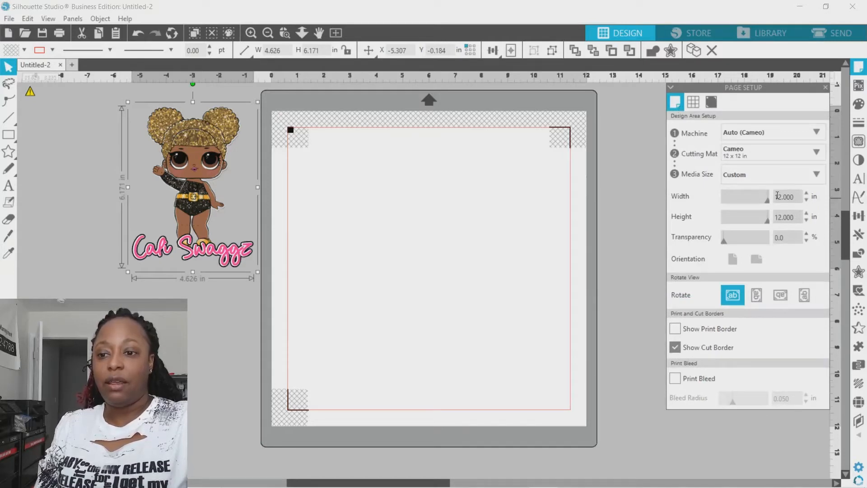
pyautogui.moveTo(797, 198); pyautogui.dragTo(754, 196)
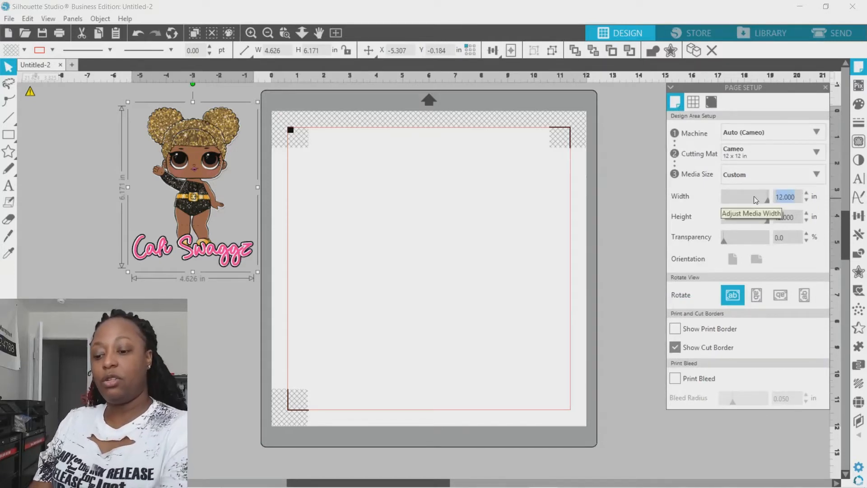
pyautogui.write('8.5')
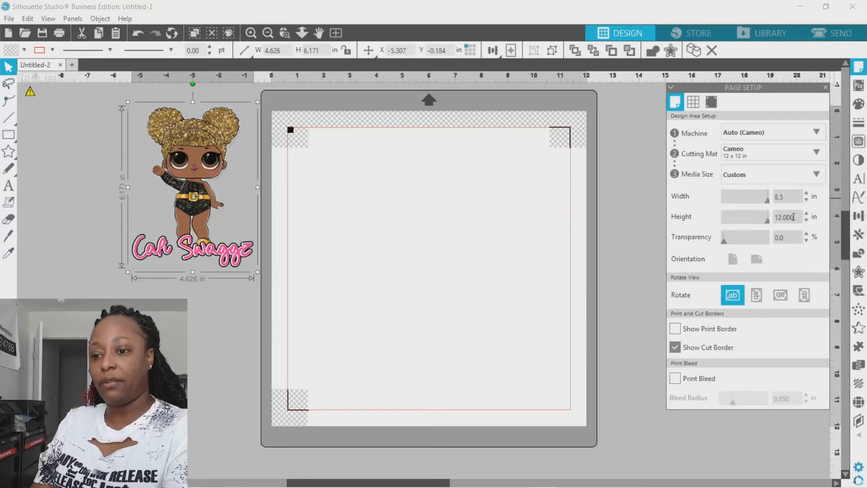
pyautogui.moveTo(793, 217); pyautogui.dragTo(766, 222)
pyautogui.write('11')
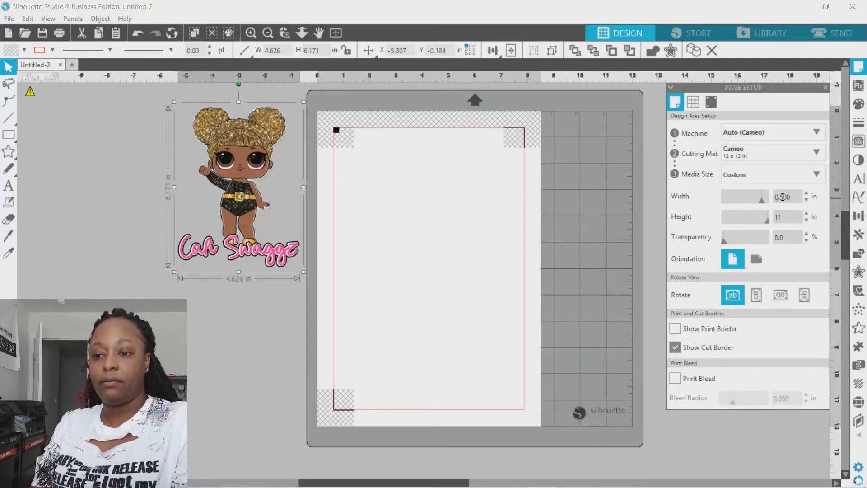
pyautogui.press('Return')
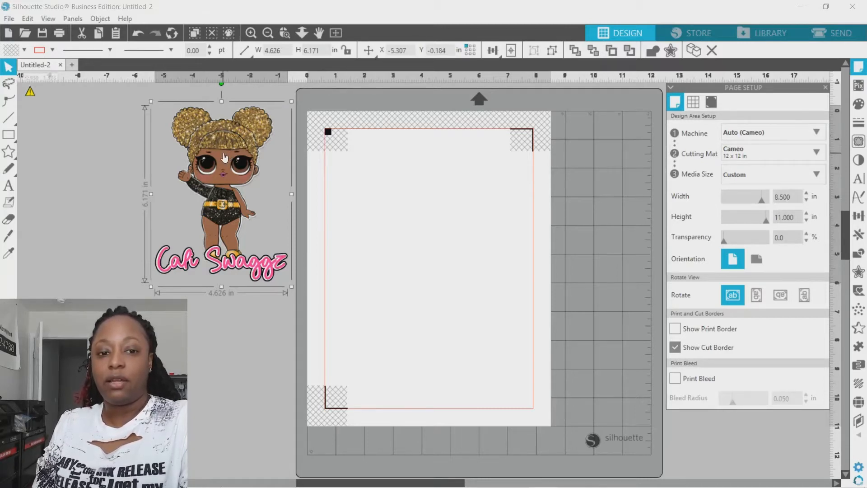
# Apply an outward offset of .02 in with rounded corners to the doll design beside the mat.
pyautogui.moveTo(224, 157)
pyautogui.mouseDown()
pyautogui.moveTo(457, 229)
pyautogui.moveTo(437, 216)
pyautogui.moveTo(256, 196)
pyautogui.moveTo(225, 156)
pyautogui.mouseUp()
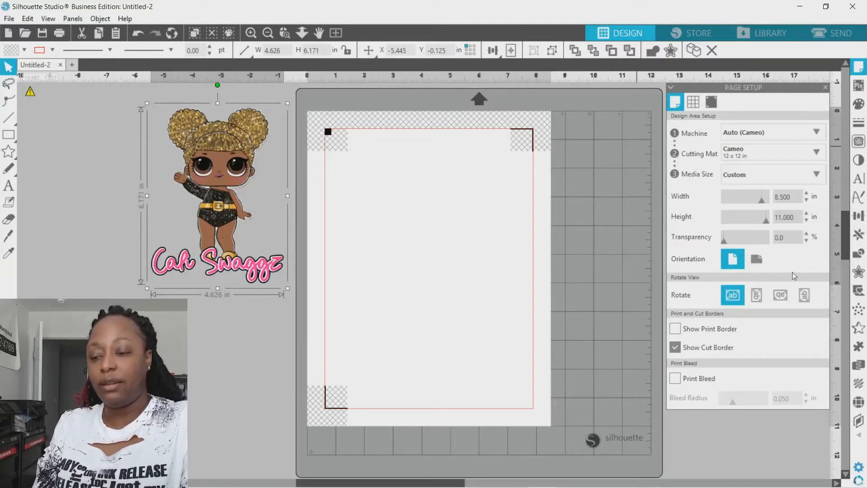
pyautogui.click(859, 272)
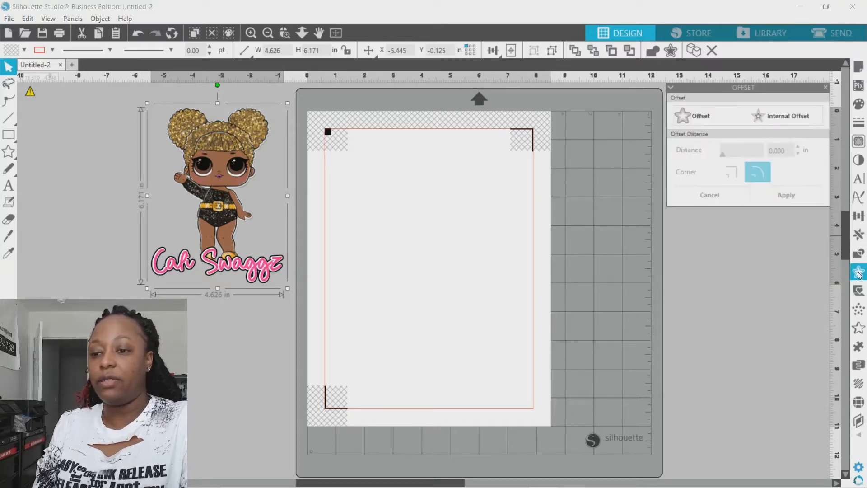
pyautogui.click(709, 120)
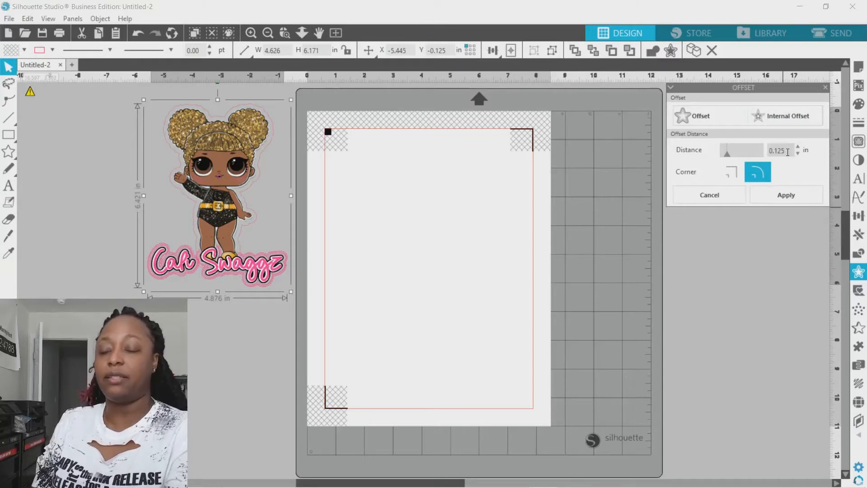
pyautogui.moveTo(785, 154); pyautogui.dragTo(752, 155)
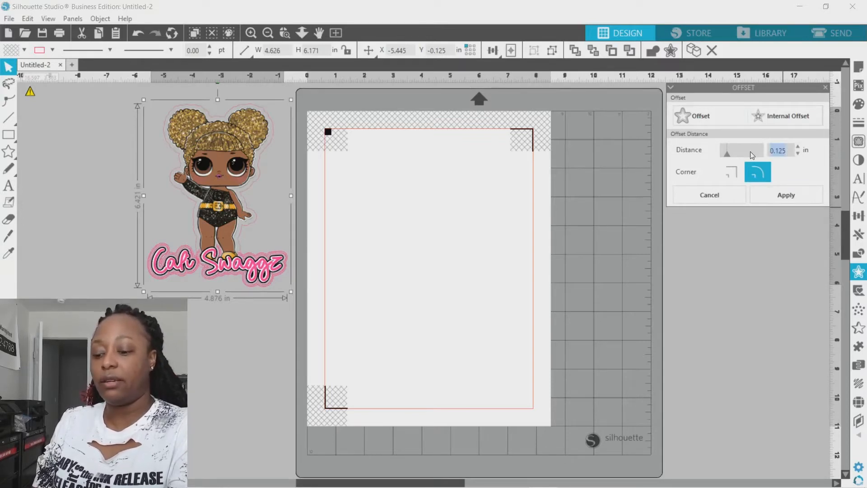
pyautogui.write('.02')
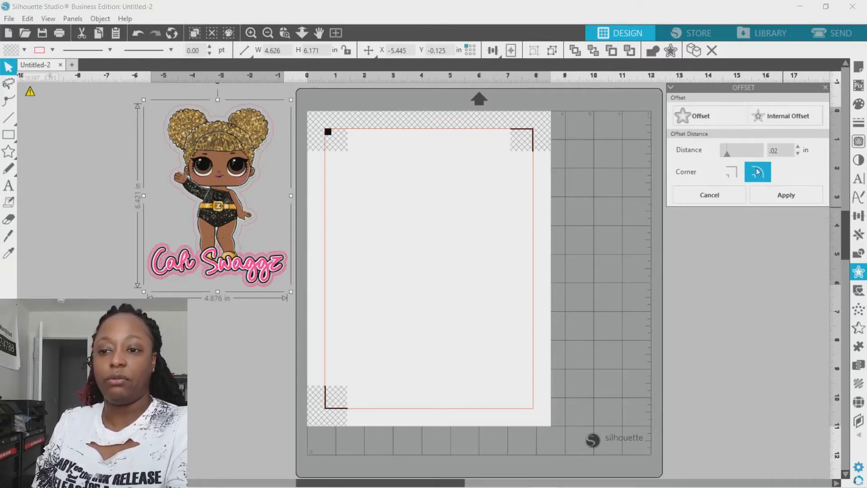
pyautogui.click(769, 199)
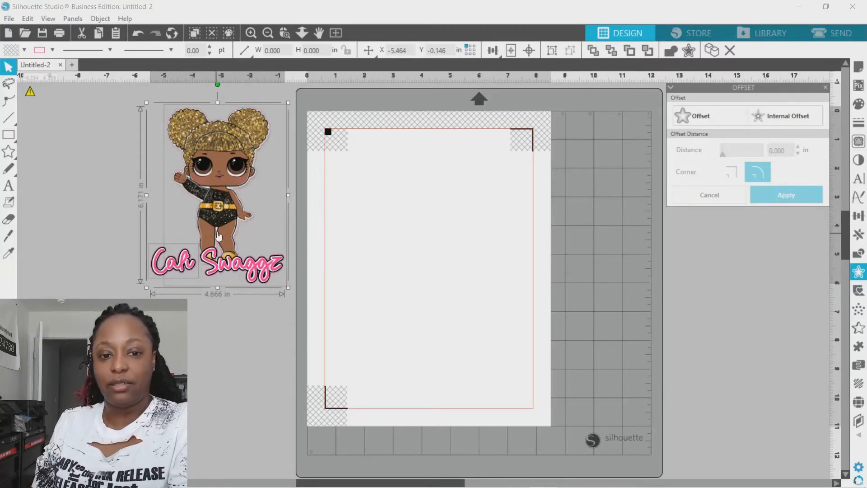
# Reselect the doll artwork and offset it outward by 0.115 in with rounded corners for a wider border.
pyautogui.click(265, 152)
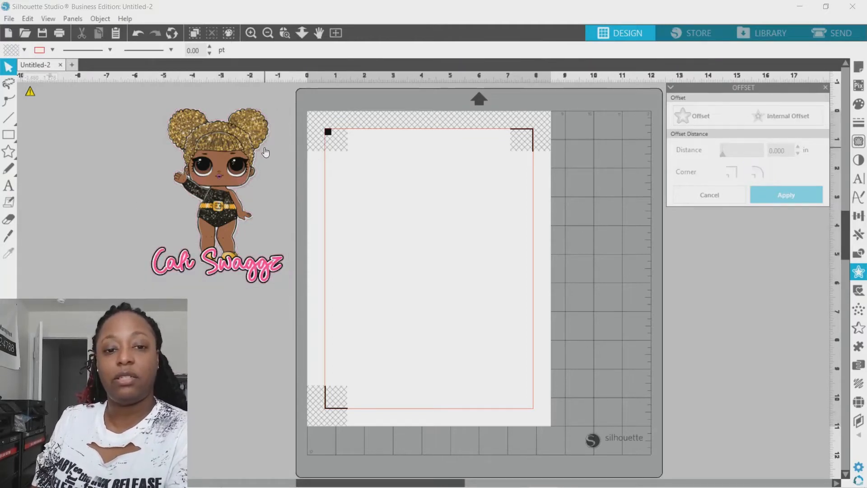
pyautogui.click(229, 158)
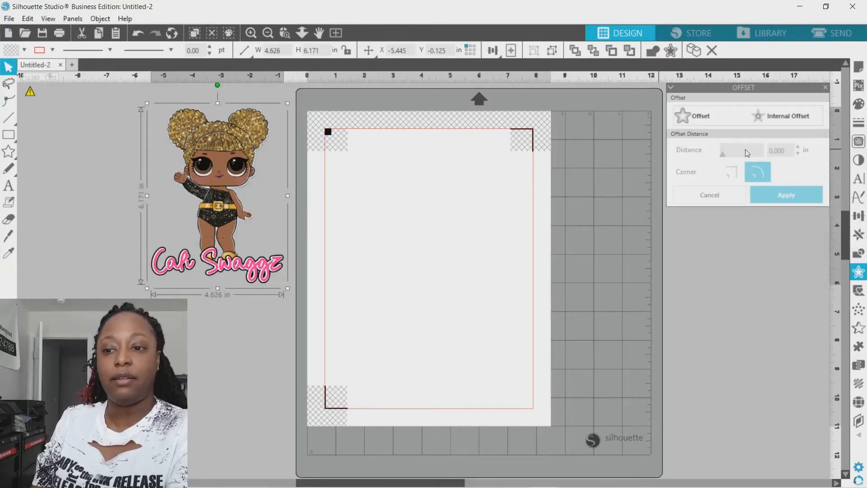
pyautogui.click(710, 121)
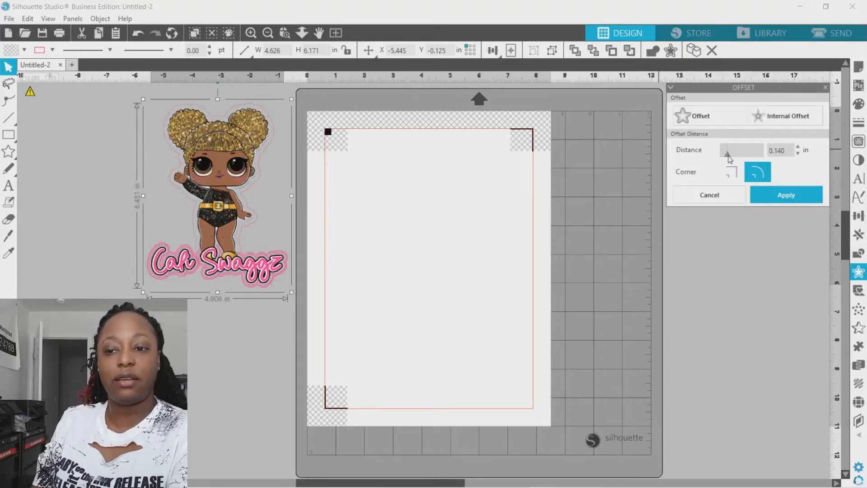
pyautogui.moveTo(728, 155); pyautogui.dragTo(720, 162)
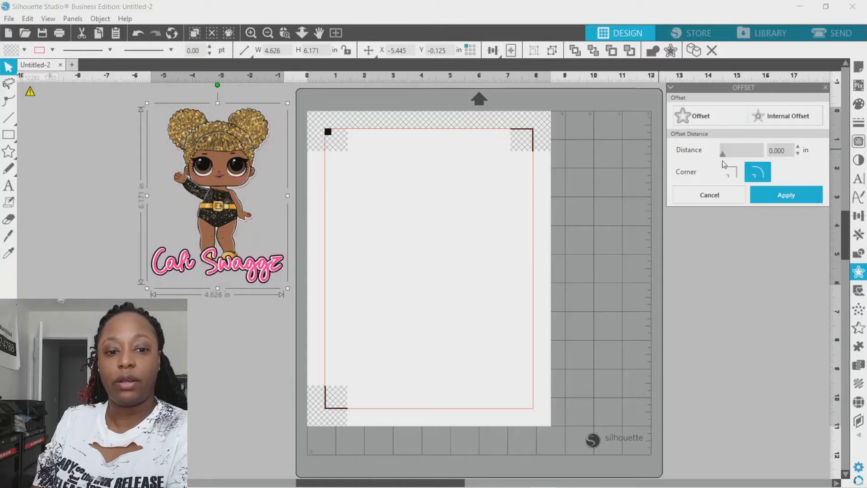
pyautogui.moveTo(723, 163); pyautogui.dragTo(730, 161)
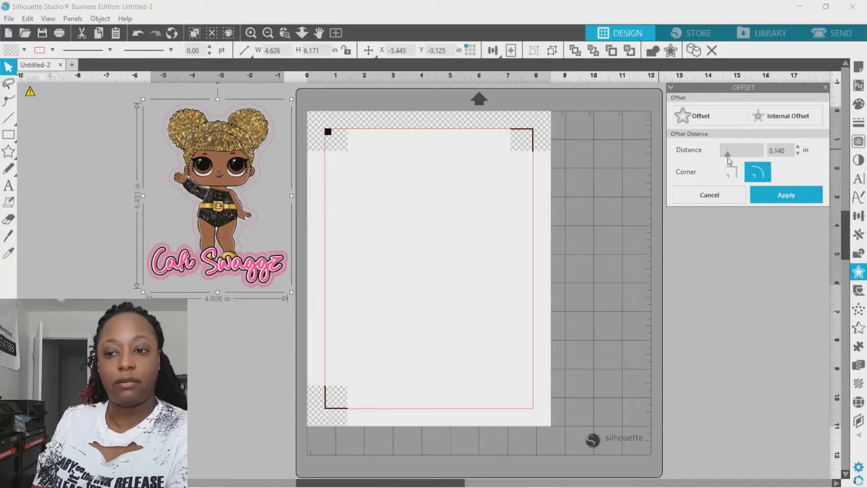
pyautogui.click(798, 155)
pyautogui.click(798, 155)
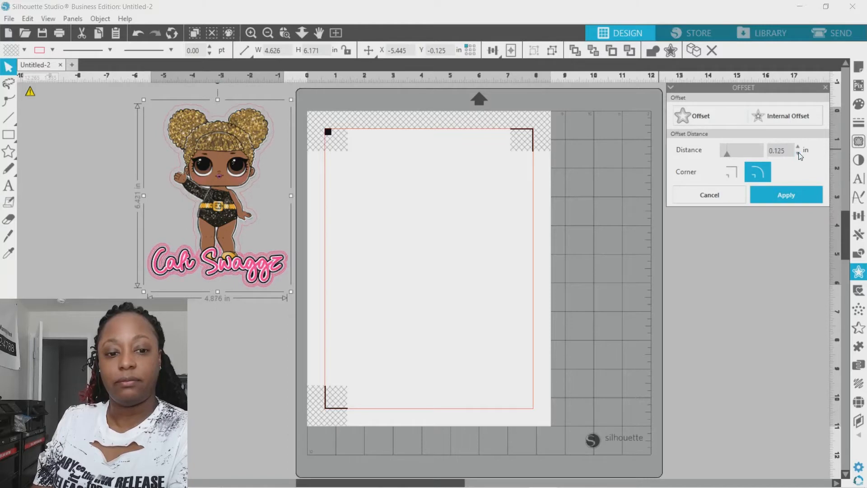
pyautogui.click(798, 155)
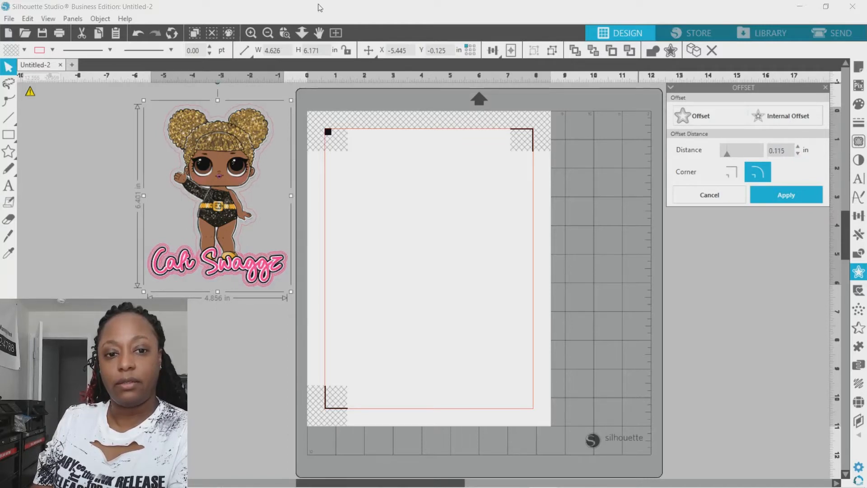
pyautogui.moveTo(135, 195); pyautogui.dragTo(291, 300)
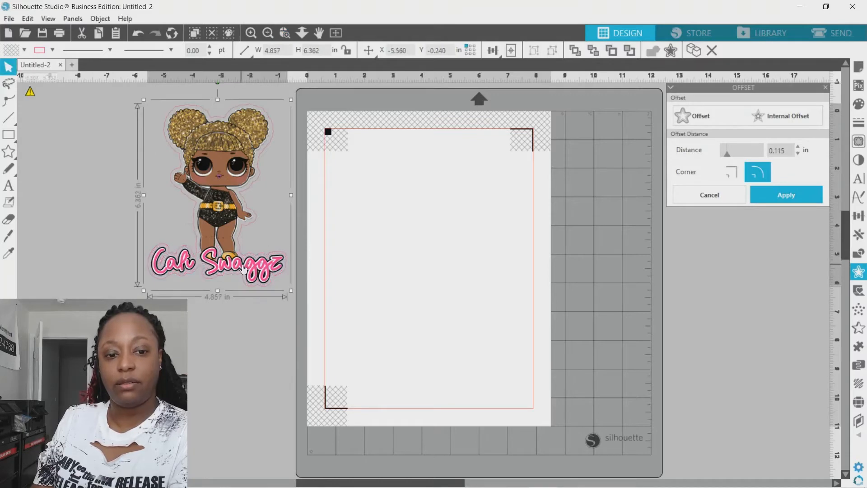
pyautogui.click(141, 32)
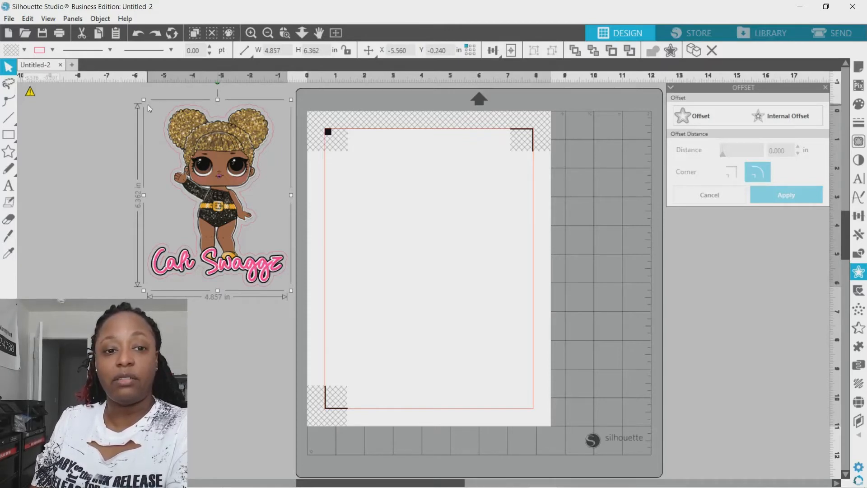
# Move the doll artwork together with its offset outlines onto the page, inside the cut border and clear of the registration marks.
pyautogui.moveTo(145, 104); pyautogui.dragTo(282, 296)
pyautogui.moveTo(214, 147); pyautogui.dragTo(417, 192)
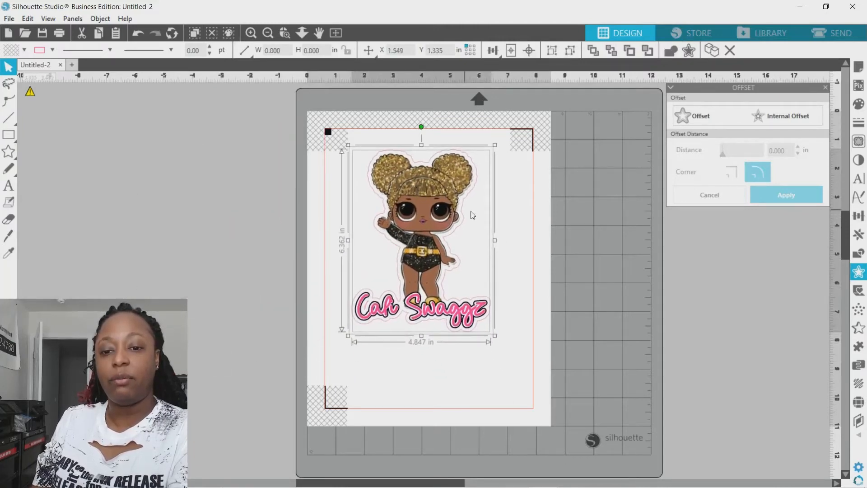
pyautogui.click(500, 201)
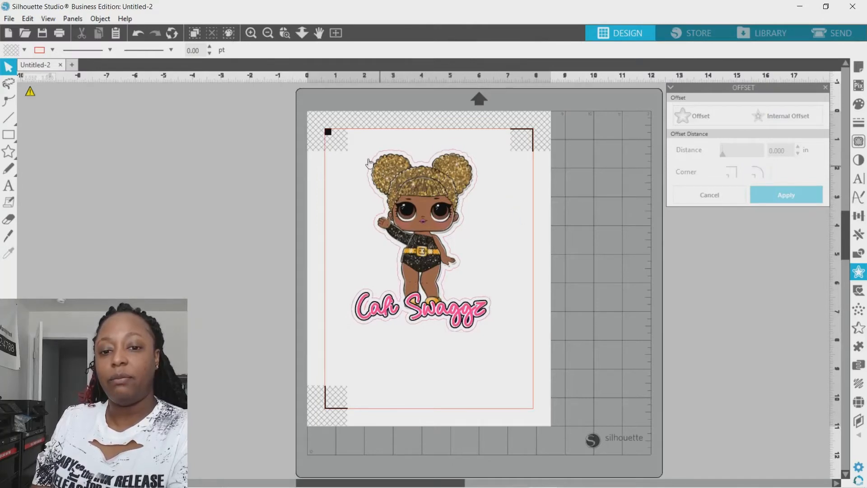
pyautogui.click(403, 175)
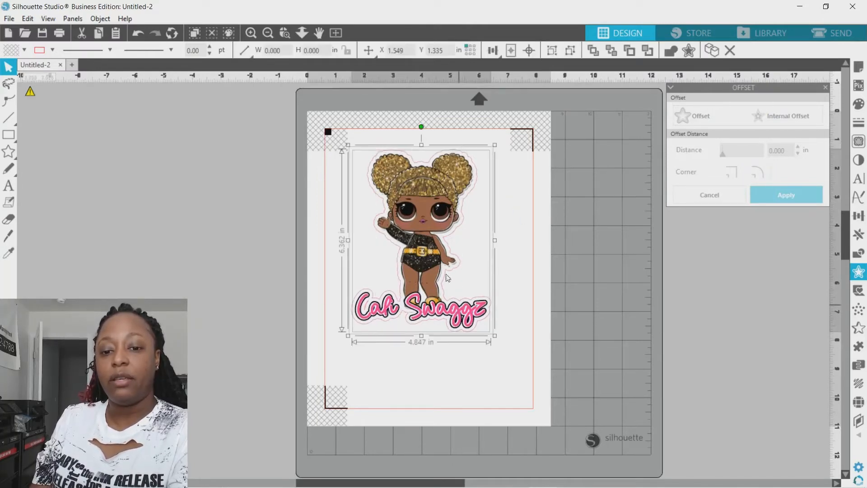
pyautogui.moveTo(432, 228); pyautogui.dragTo(427, 192)
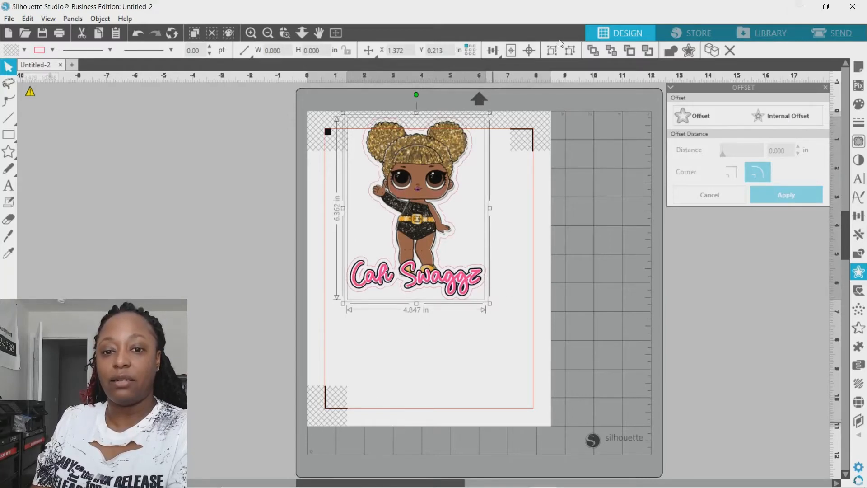
pyautogui.moveTo(408, 159); pyautogui.dragTo(420, 196)
pyautogui.click(527, 168)
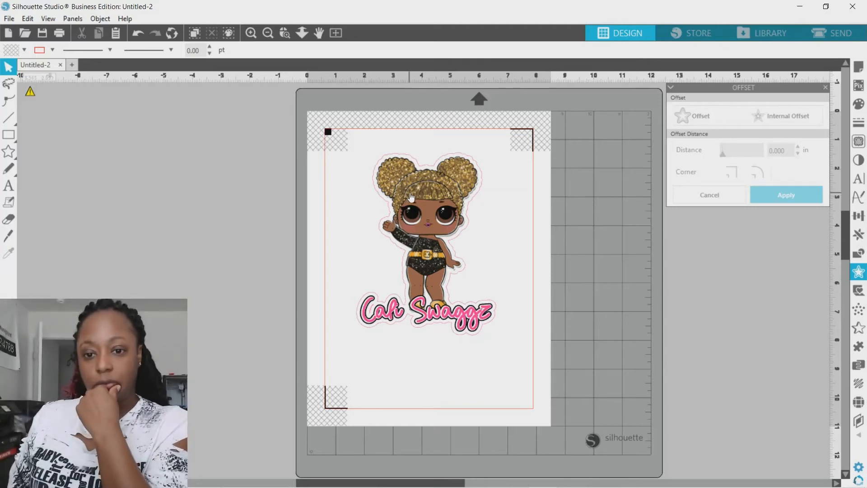
# In the send setup, set the doll artwork inside the outer offset outline to No Cut.
pyautogui.click(822, 35)
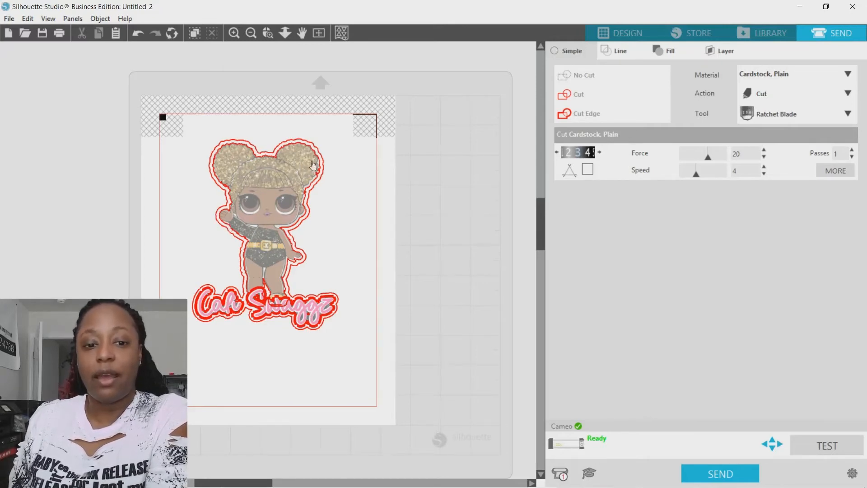
pyautogui.click(274, 189)
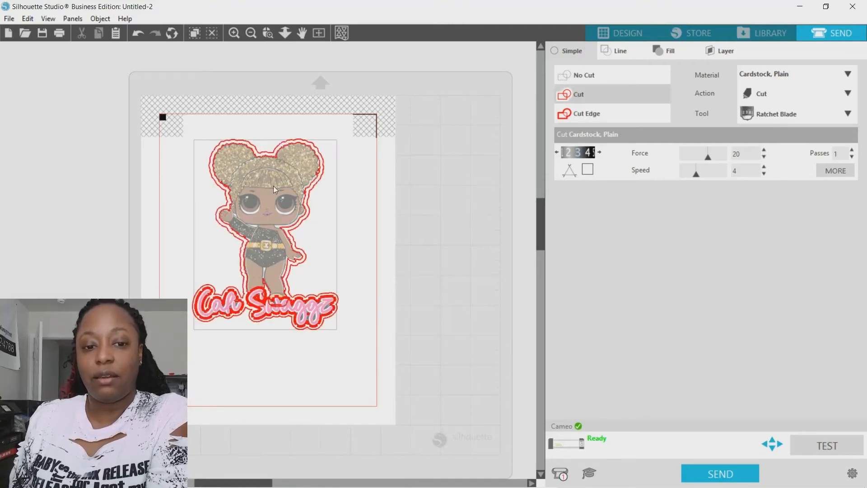
pyautogui.click(429, 179)
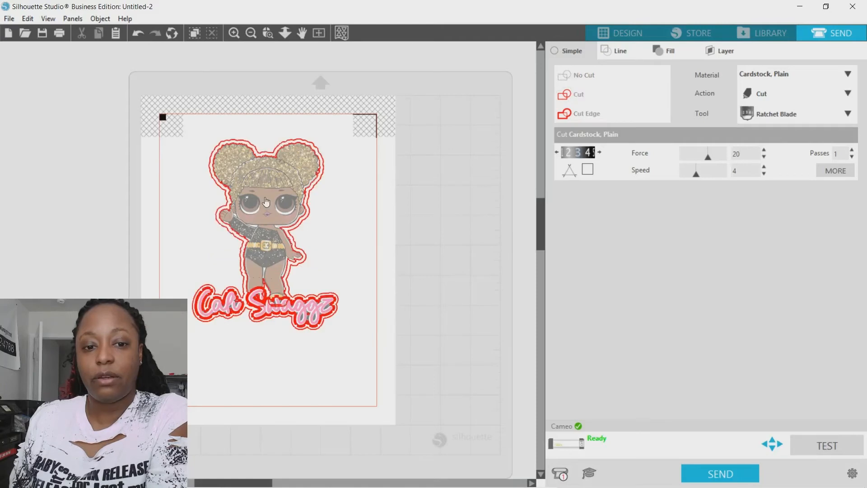
pyautogui.click(267, 193)
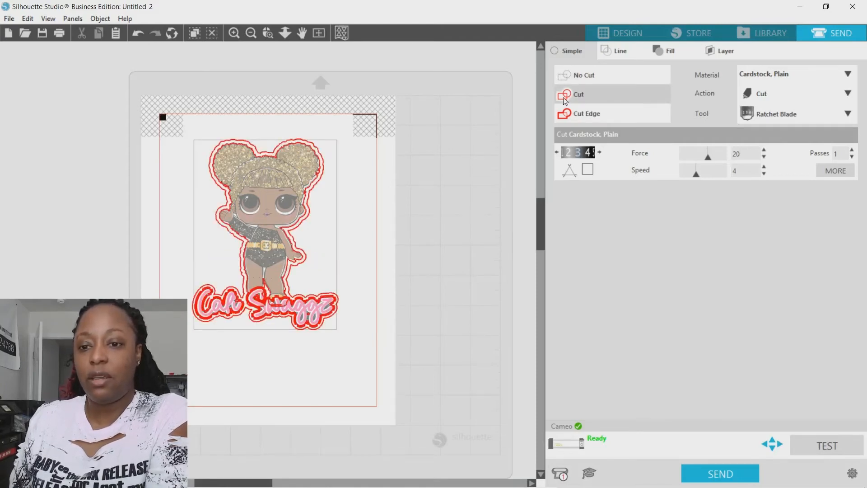
pyautogui.click(584, 75)
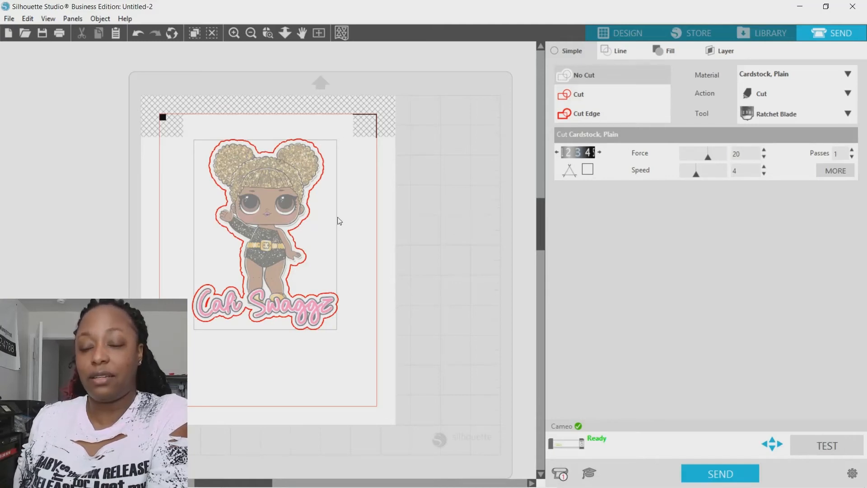
# Set the Cardstock, Plain cut to blade depth 5, force 15 and speed 10, and send the job to the Cameo.
pyautogui.click(599, 152)
pyautogui.click(600, 152)
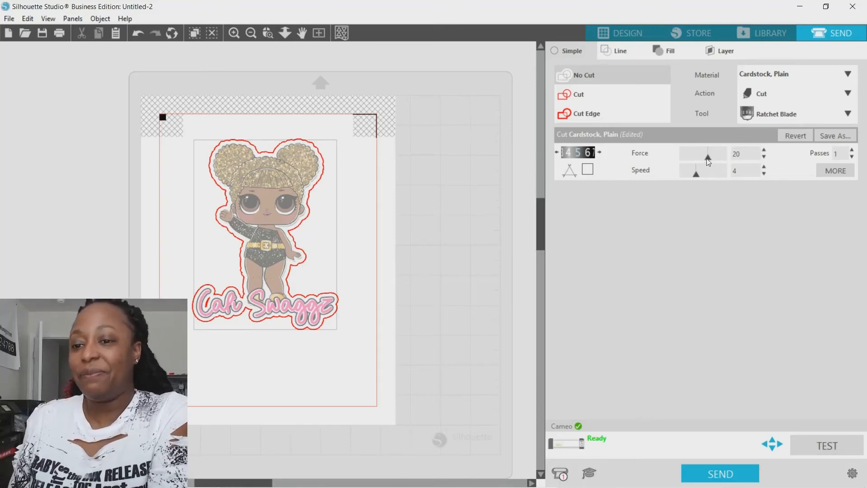
pyautogui.moveTo(708, 162); pyautogui.dragTo(700, 157)
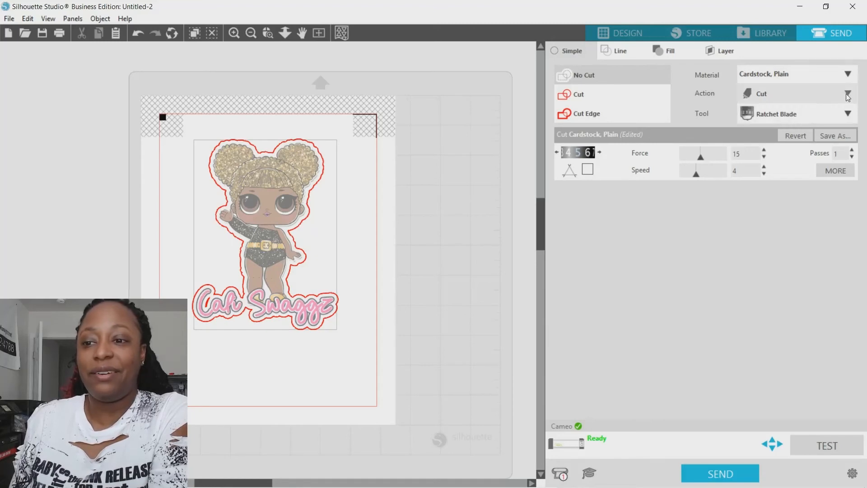
pyautogui.click(847, 73)
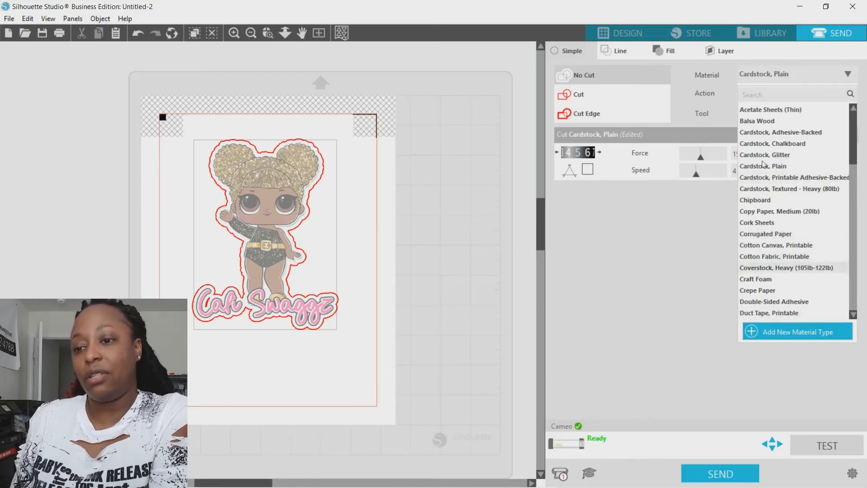
pyautogui.click(848, 75)
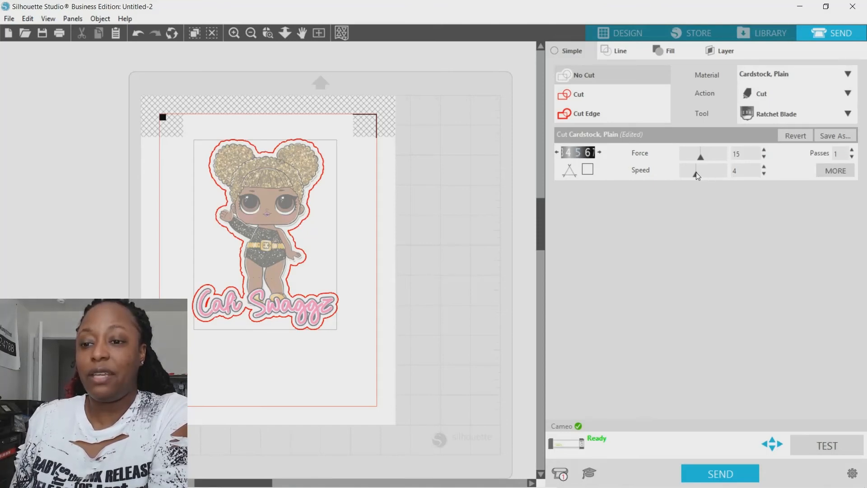
pyautogui.moveTo(696, 175); pyautogui.dragTo(762, 183)
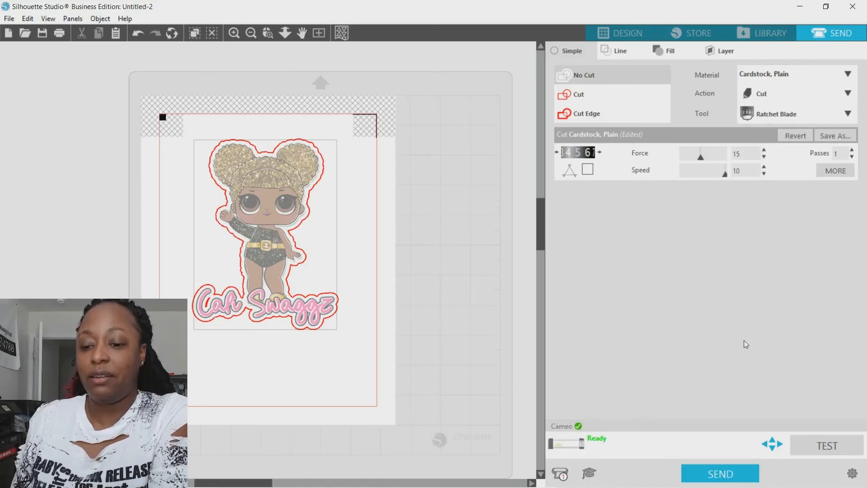
pyautogui.click(733, 474)
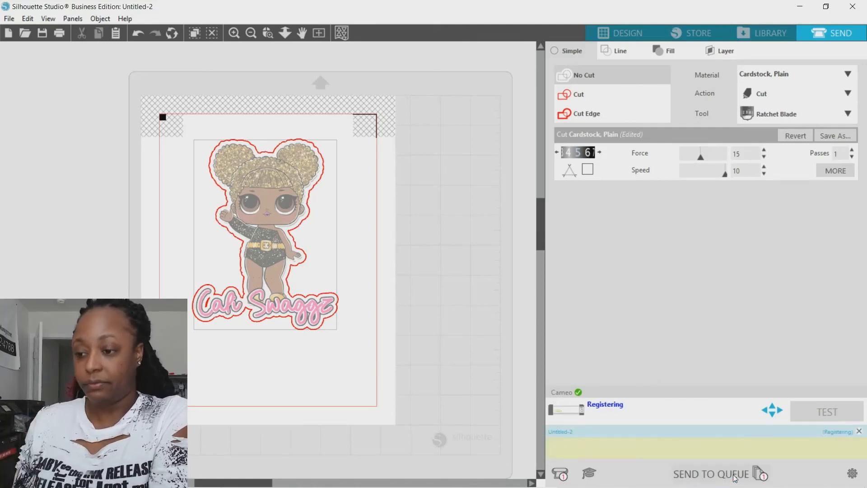